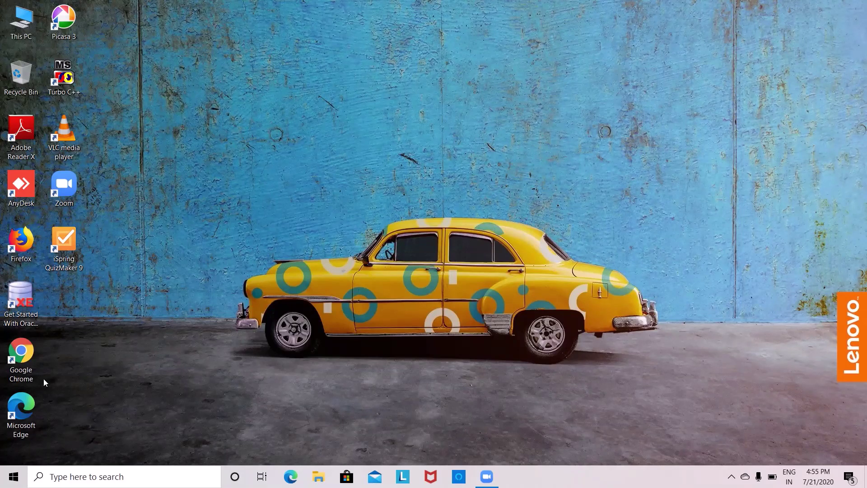
Switch to Google Chrome, go to Google Classroom and open the Science-STD 8 class
click(10, 355)
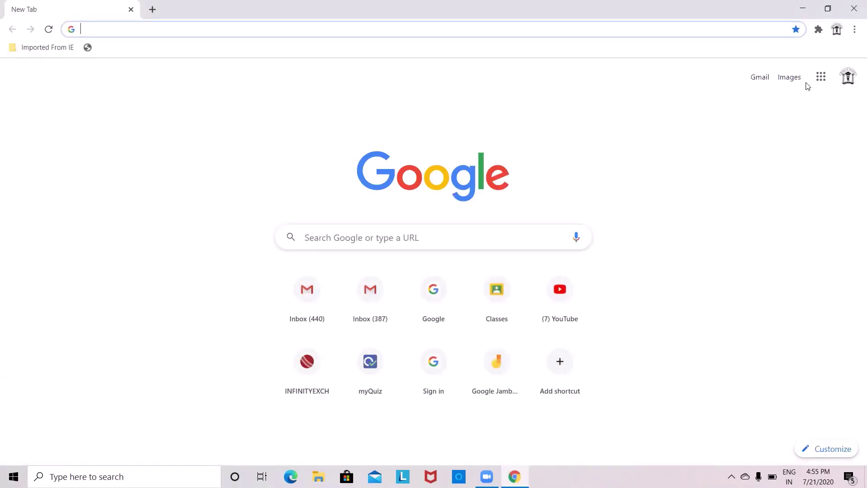
click(821, 83)
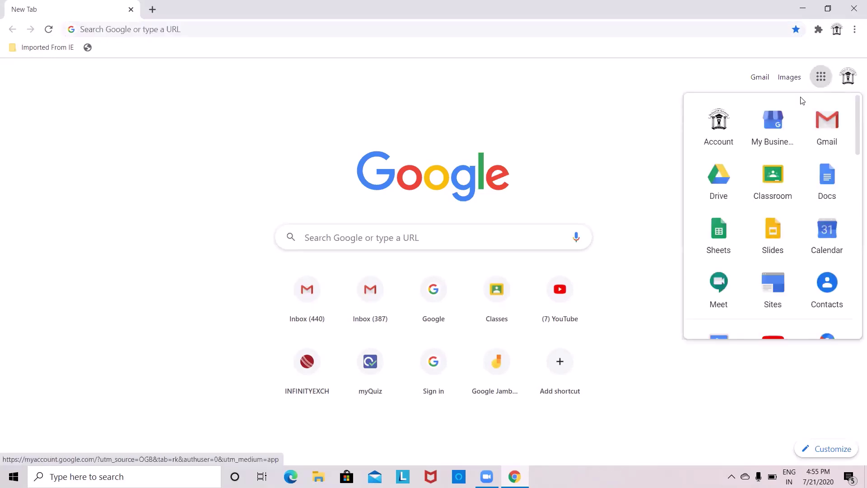
click(773, 176)
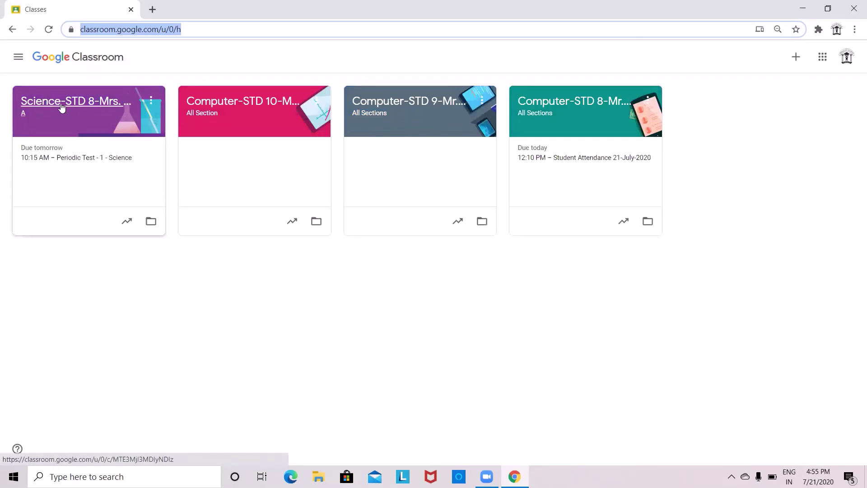
click(105, 105)
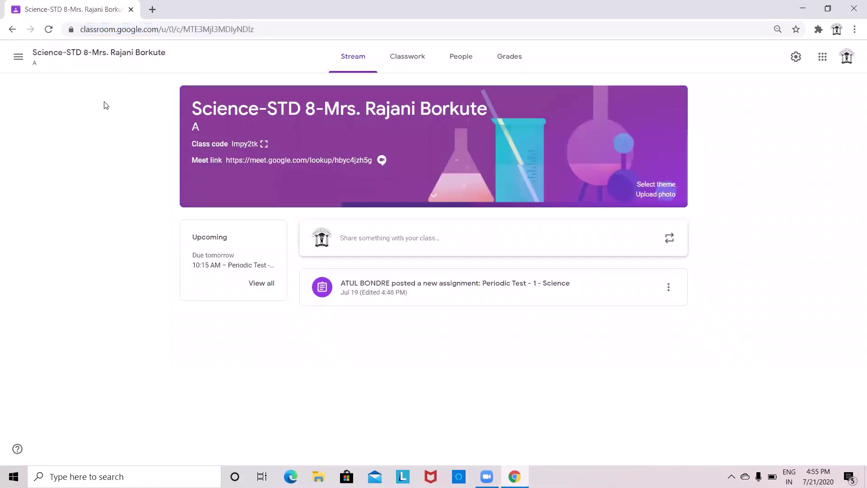
Open the turned-in student work for the Periodic Test - 1 - Science assignment from the classwork
click(398, 60)
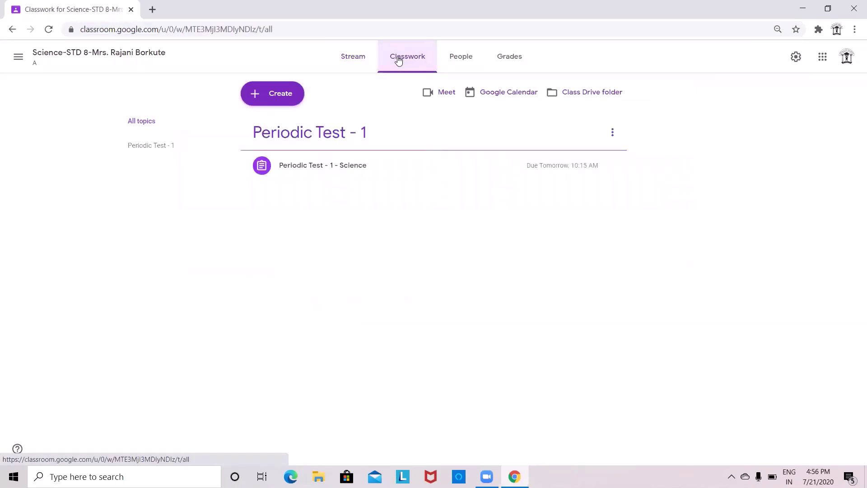
click(351, 167)
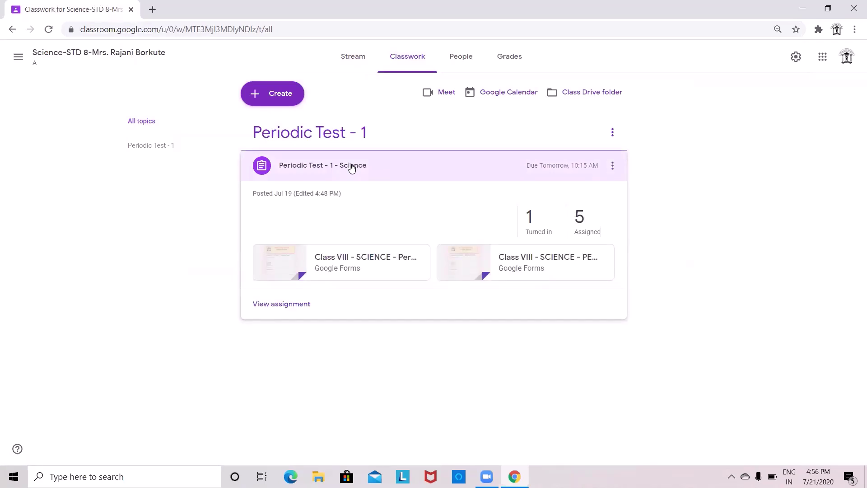
click(544, 222)
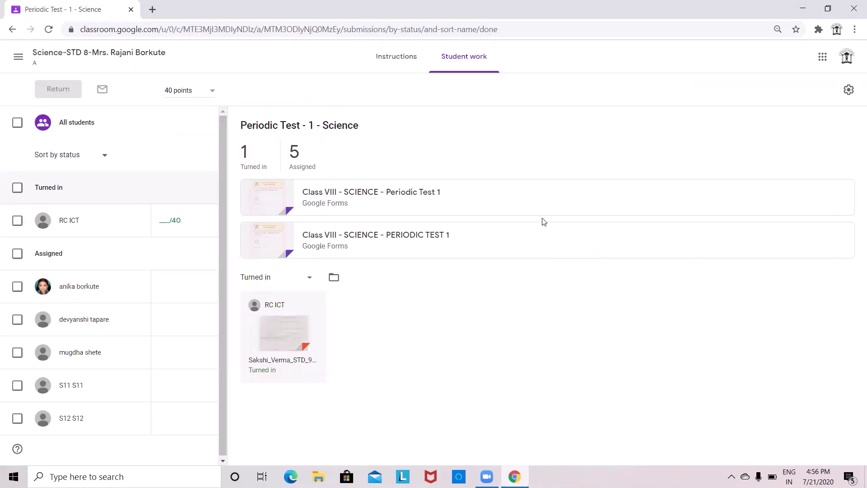
Open the student's submitted PDF answer sheet and load it in Kami for annotation
click(278, 326)
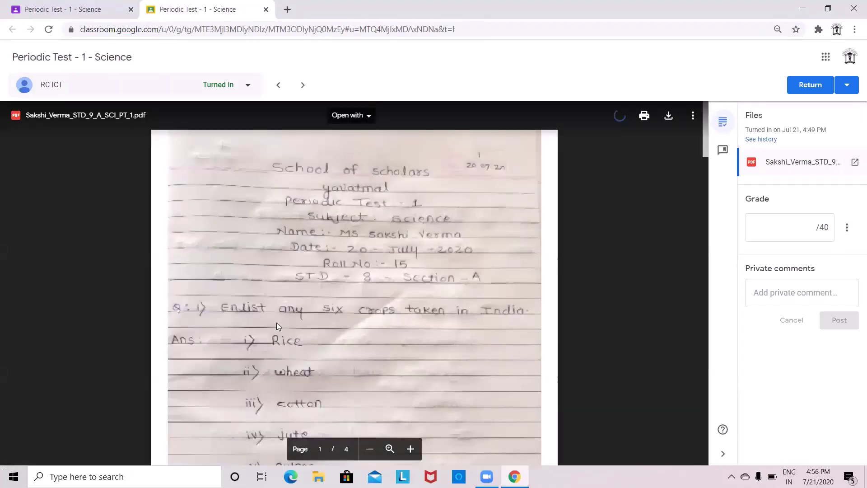
click(369, 118)
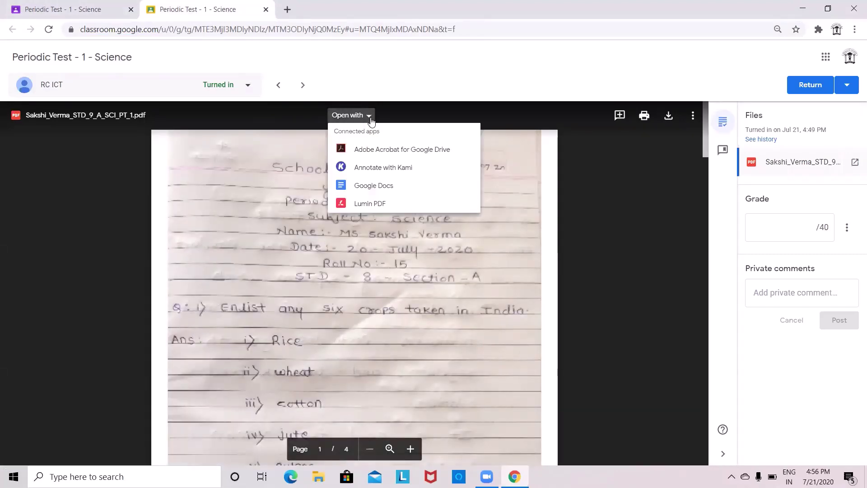
click(377, 168)
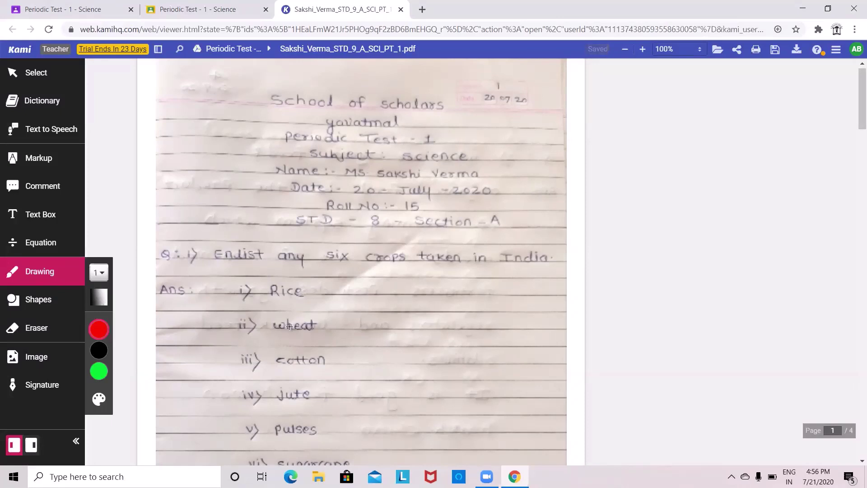
Draw a red tick beside the question 1 answers and add a text box reading "2 Marks" below it
scroll(290, 326, down, 3)
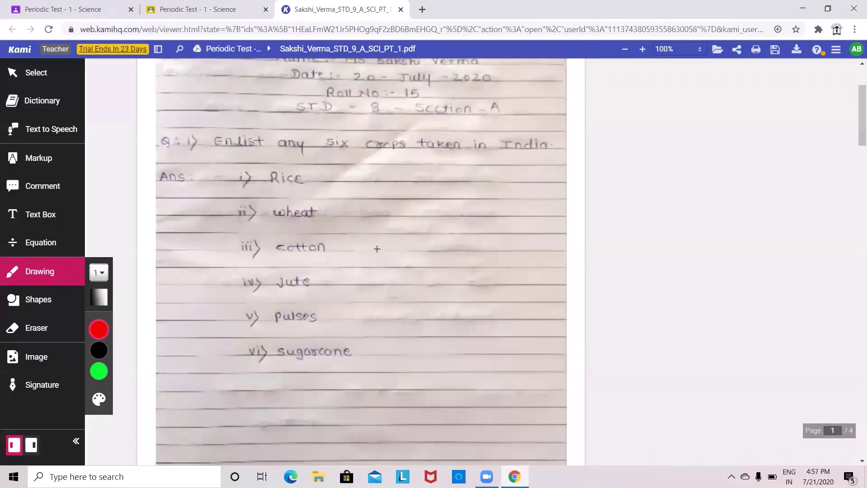
drag(370, 221, 463, 190)
click(38, 219)
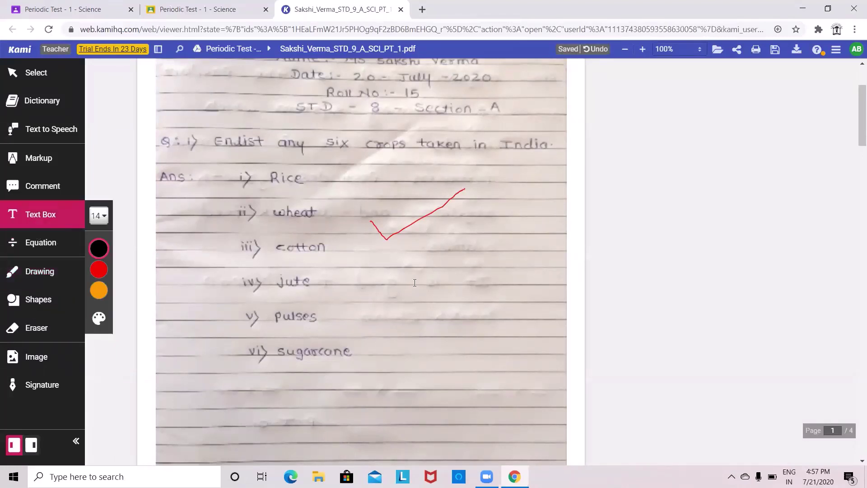
click(454, 284)
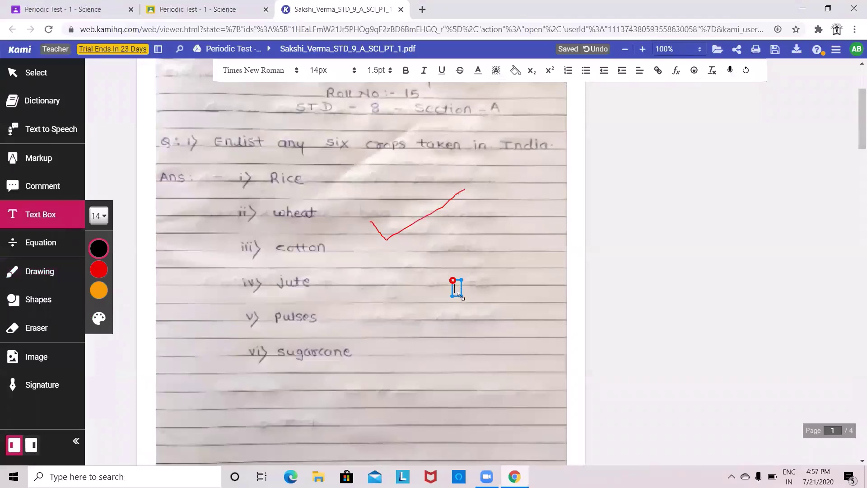
drag(460, 295, 533, 322)
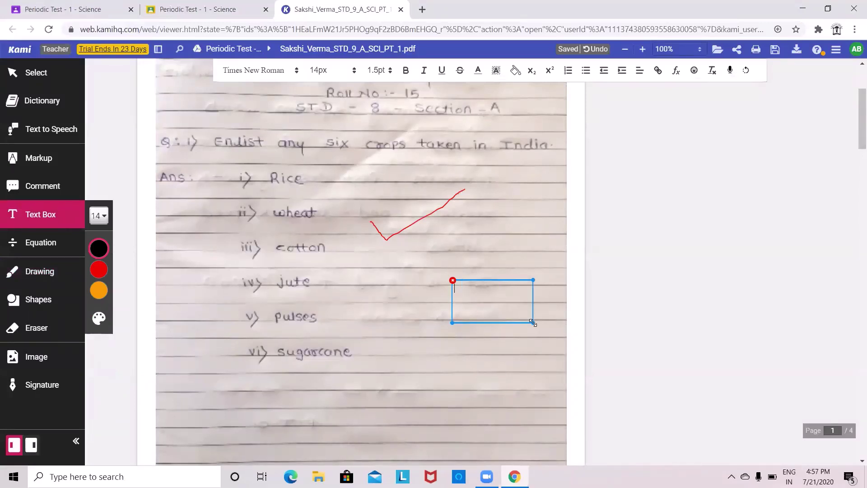
text(2 Marks)
click(409, 293)
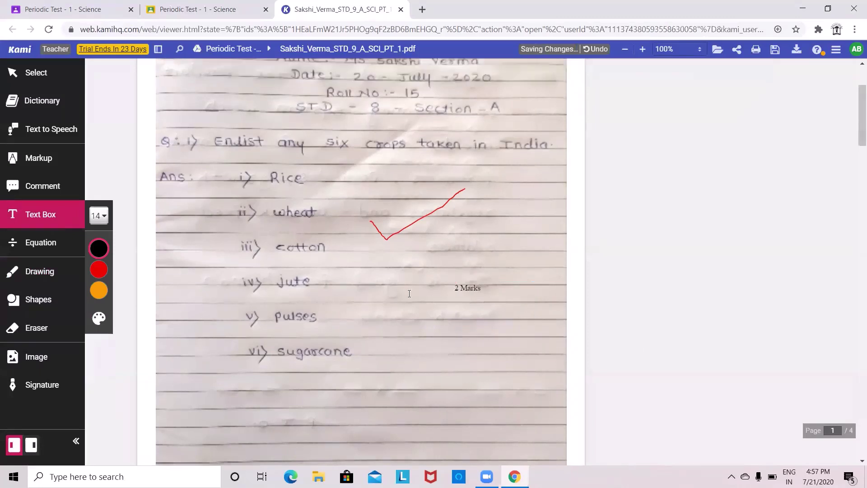
Handwrite a red 2 beside the question 1 answers and draw a red tick below the question 2 answer on page 2
click(40, 271)
mouse_move(362, 292)
mouse_down()
mouse_move(375, 286)
mouse_move(371, 305)
mouse_move(389, 310)
mouse_up()
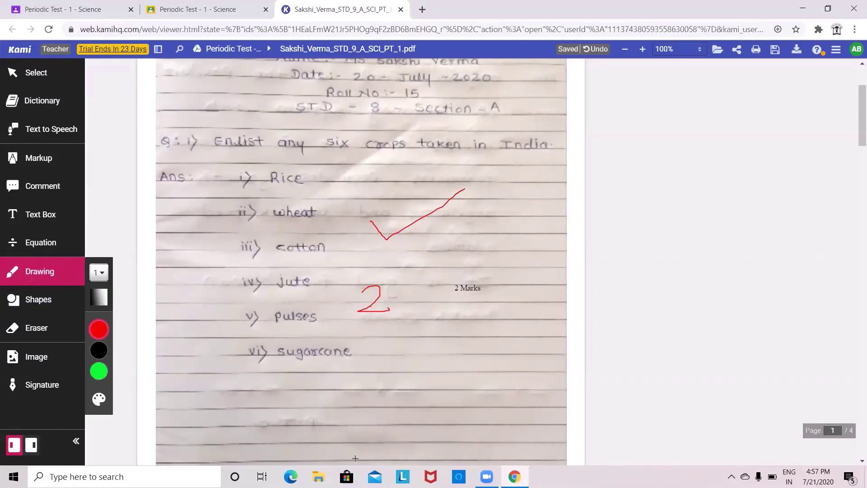
scroll(365, 399, down, 10)
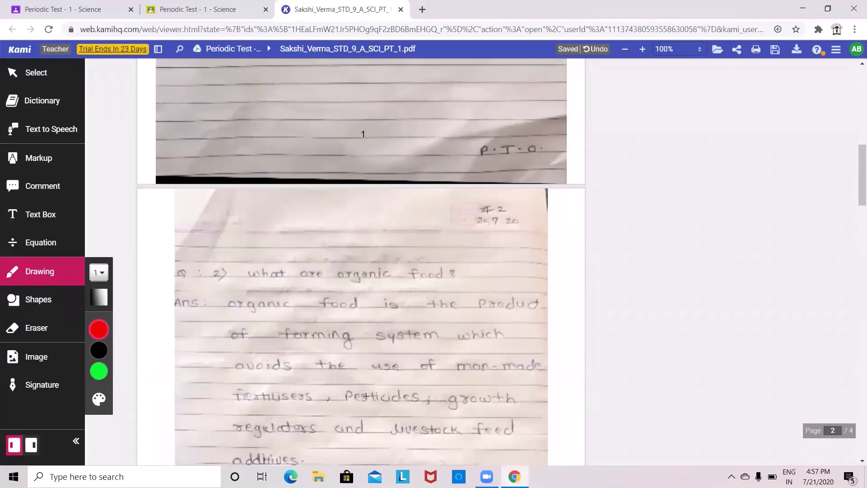
scroll(366, 395, down, 1)
mouse_move(316, 379)
mouse_down()
mouse_move(332, 394)
mouse_move(406, 356)
mouse_up()
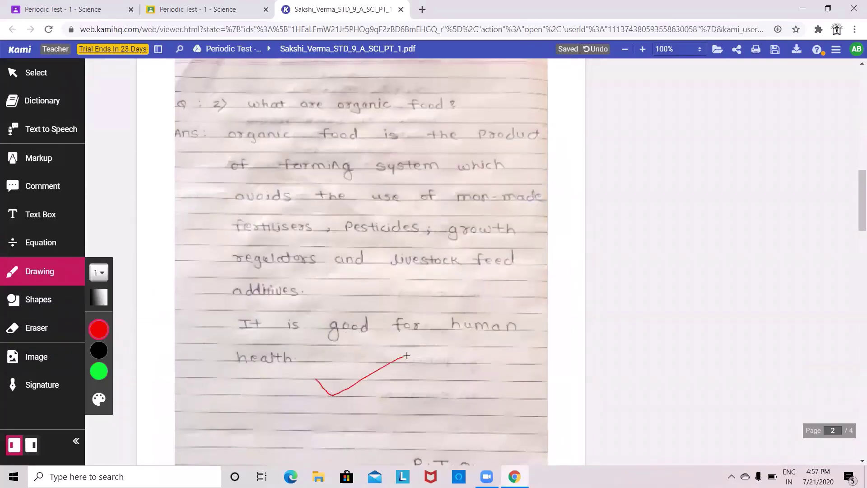
Set the drawing line thickness to 2 and the text box style to 16 px in red
click(102, 273)
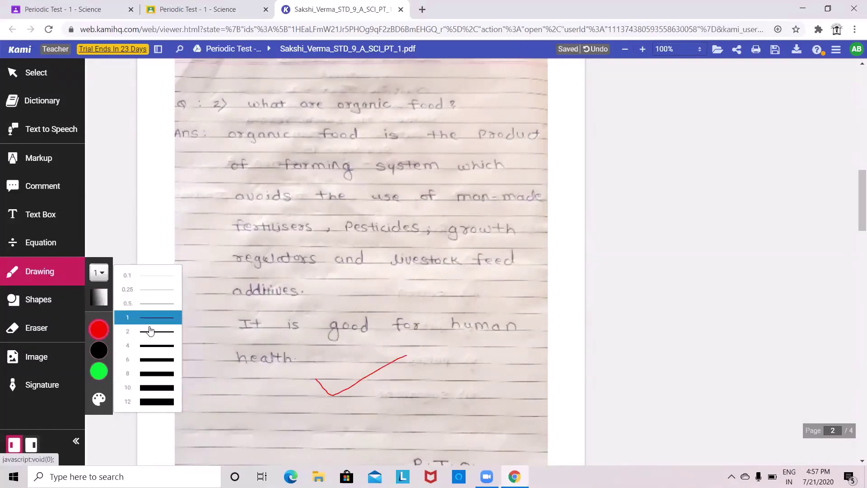
click(152, 332)
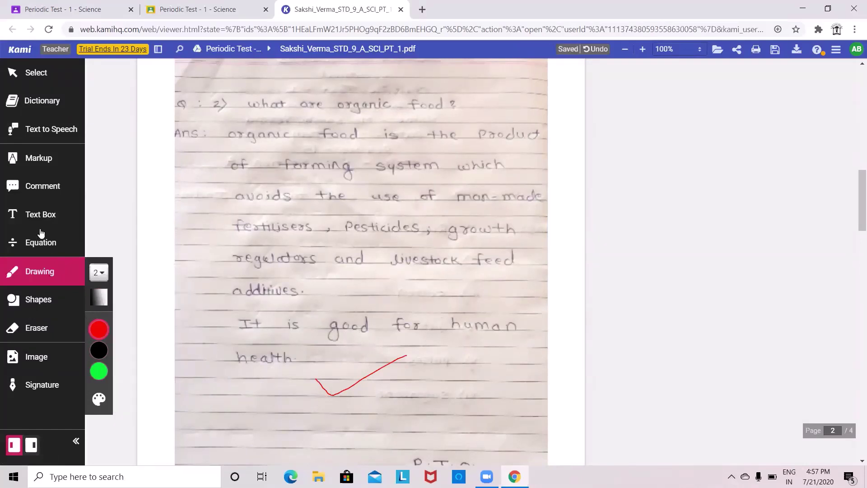
click(40, 215)
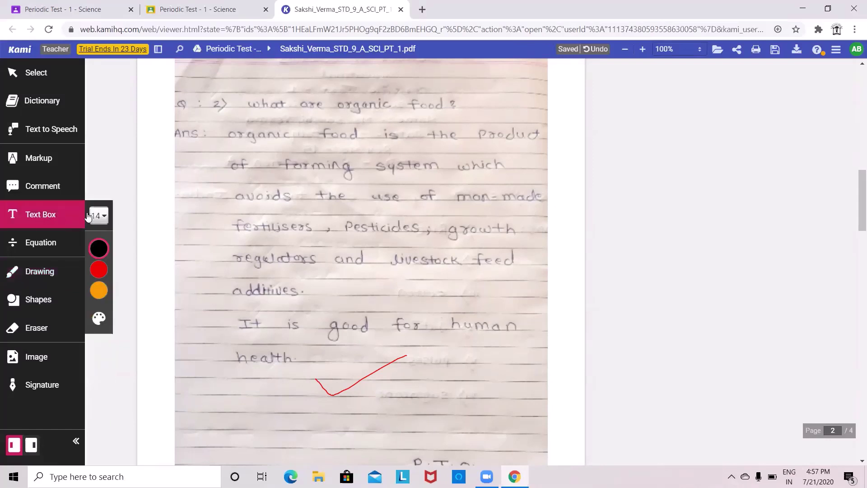
click(100, 216)
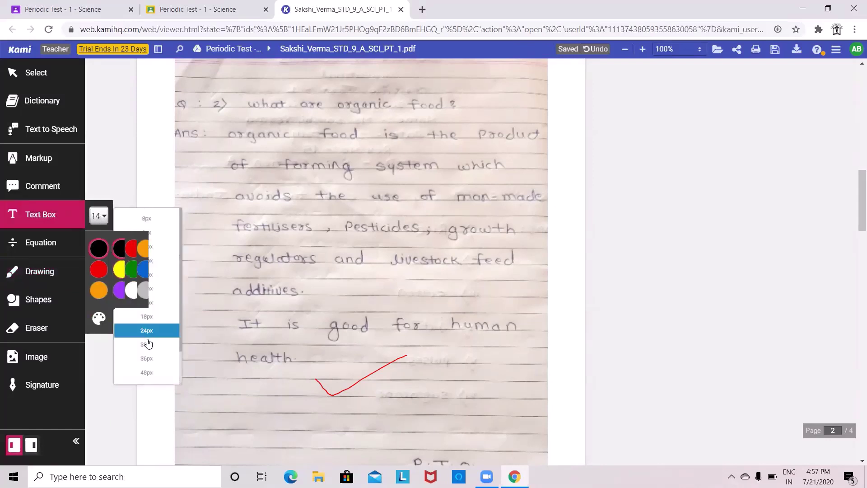
click(147, 302)
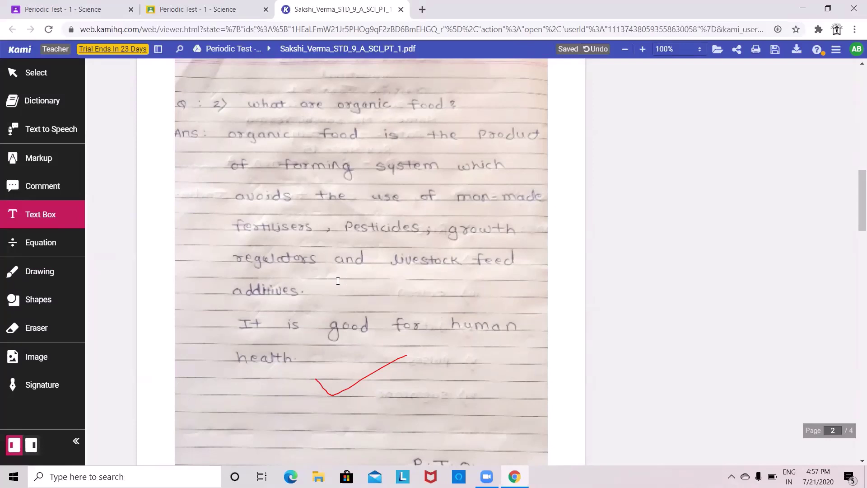
mouse_move(44, 221)
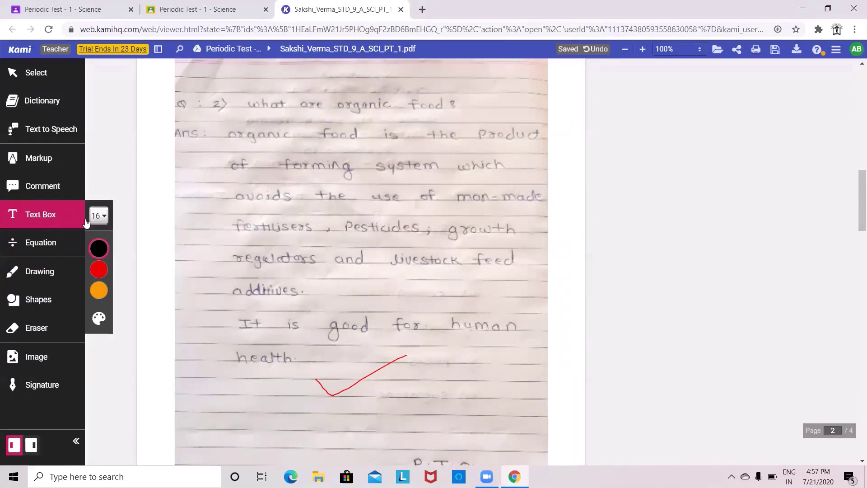
mouse_move(97, 246)
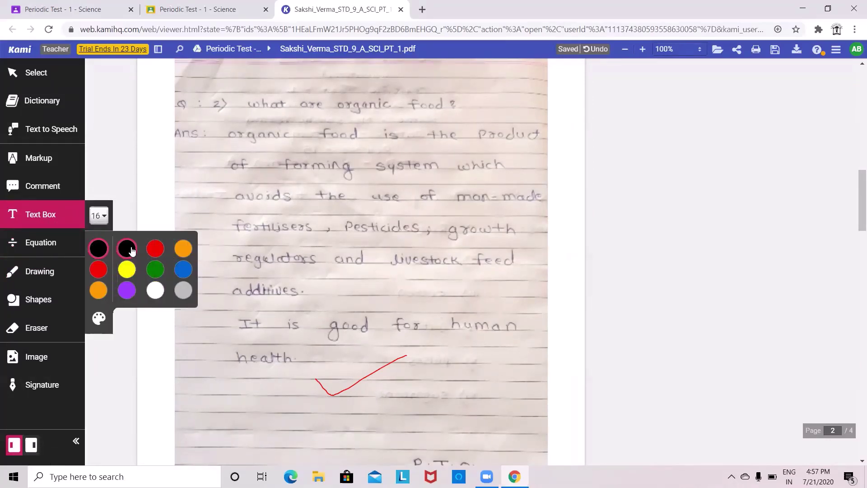
click(154, 249)
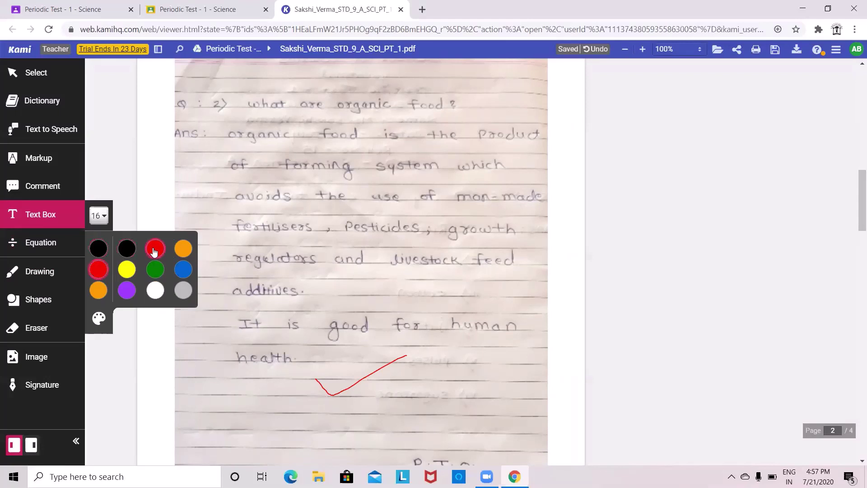
Add a wide text box reading "3 marks" beside the word "additives" in the question 2 answer
click(334, 280)
drag(339, 292, 454, 306)
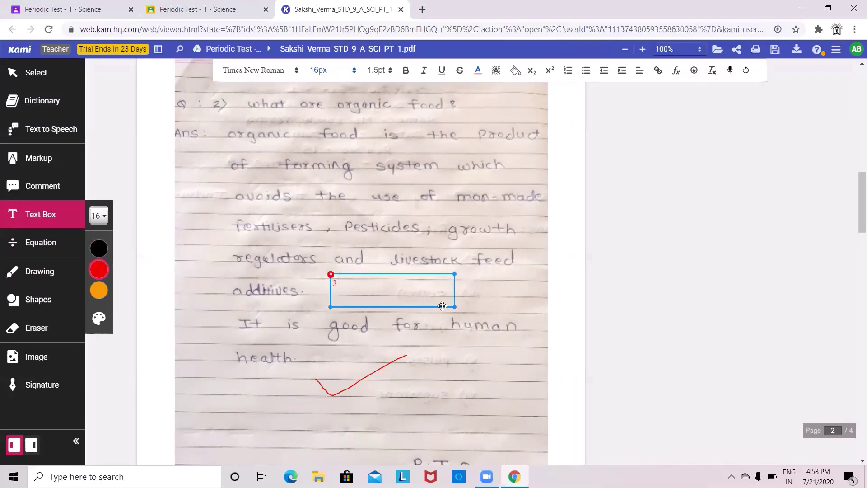
text(3 marks)
click(491, 294)
Draw a thick red tick beside the end of the question 3 heading on page 3
scroll(469, 284, down, 7)
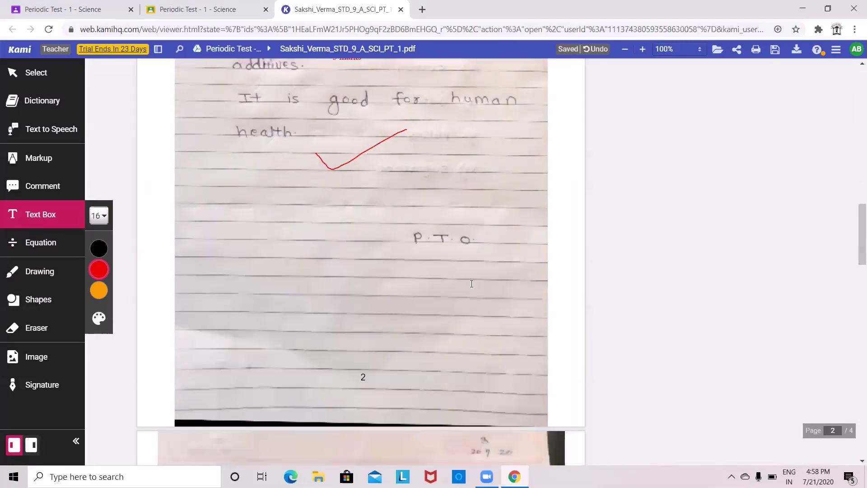
scroll(464, 280, down, 3)
click(40, 272)
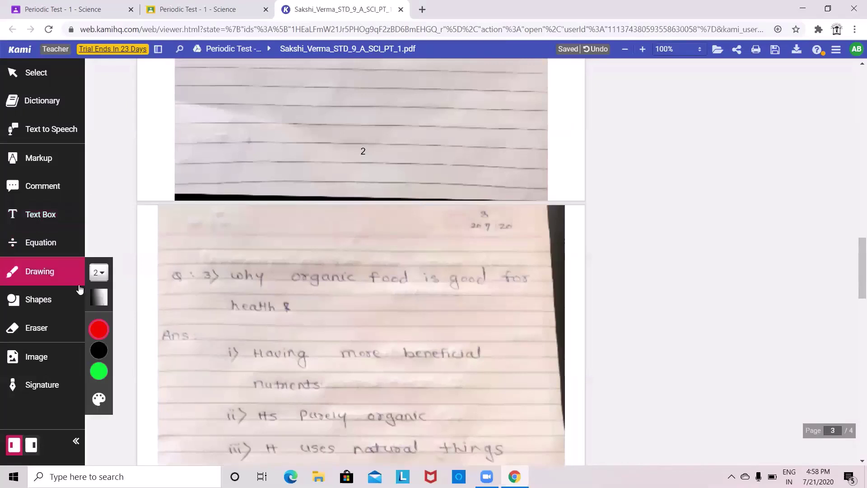
drag(337, 311, 483, 293)
Draw a red cross beside question 4 on page 3 and a red tick beside the Sri-Lanka answer on page 4
scroll(456, 321, down, 5)
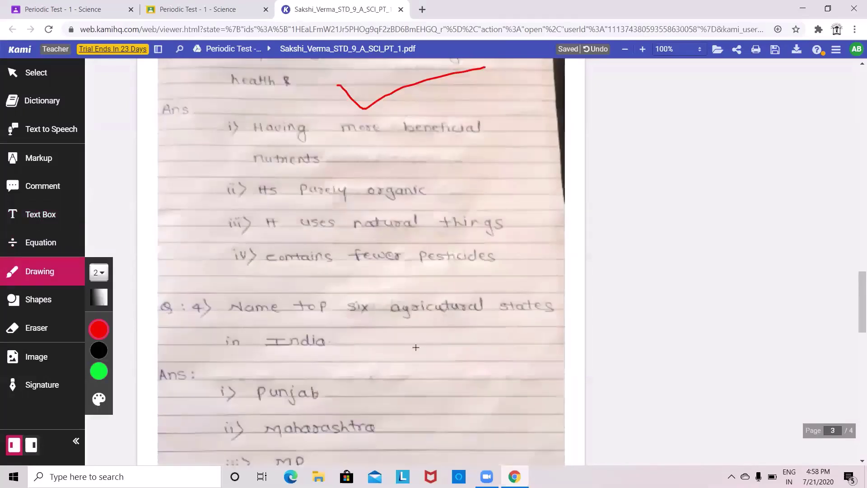
drag(402, 351, 449, 389)
drag(433, 359, 424, 389)
scroll(467, 330, down, 3)
scroll(468, 330, down, 10)
drag(420, 323, 477, 311)
Handwrite an encircled red A with a short scribble and a long underline below the last answer on page 4
scroll(451, 351, down, 5)
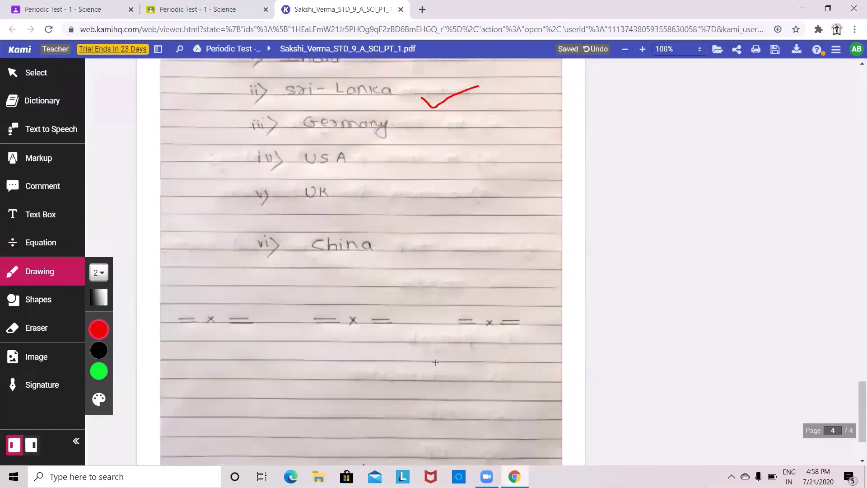
scroll(433, 360, down, 2)
mouse_move(419, 176)
mouse_down()
mouse_move(419, 196)
mouse_move(444, 192)
mouse_move(444, 184)
mouse_move(400, 192)
mouse_move(407, 211)
mouse_move(412, 163)
mouse_move(458, 180)
mouse_move(422, 211)
mouse_up()
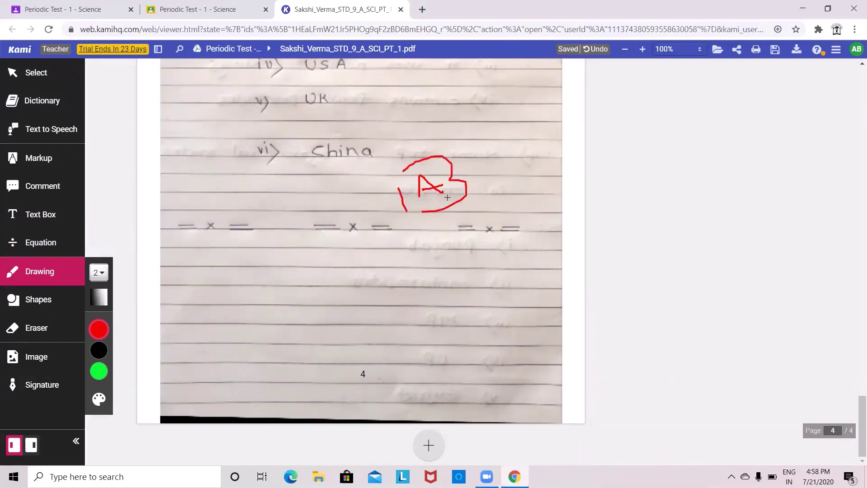
drag(473, 175, 501, 165)
drag(433, 217, 551, 155)
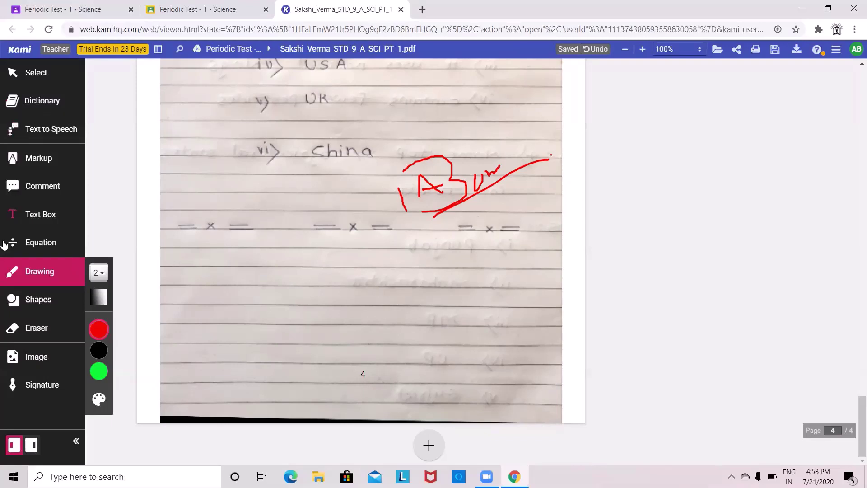
Look back through the marked answers from page 4 up to the heading on page 1
click(33, 361)
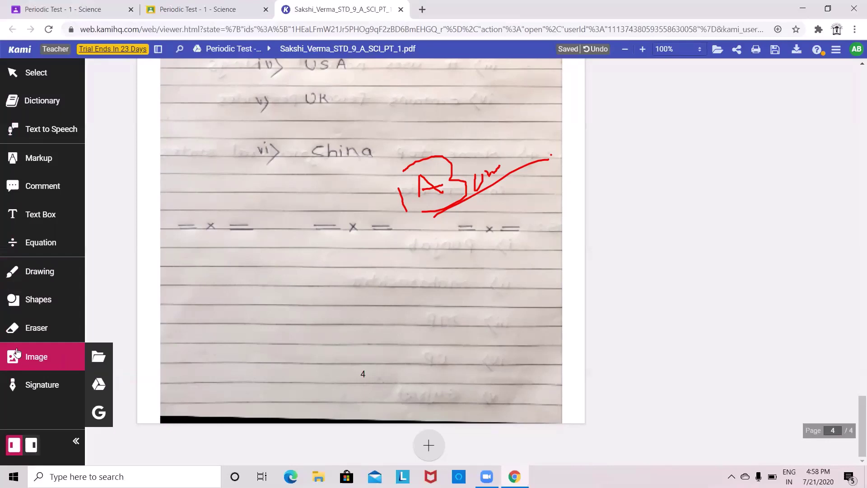
scroll(227, 250, up, 9)
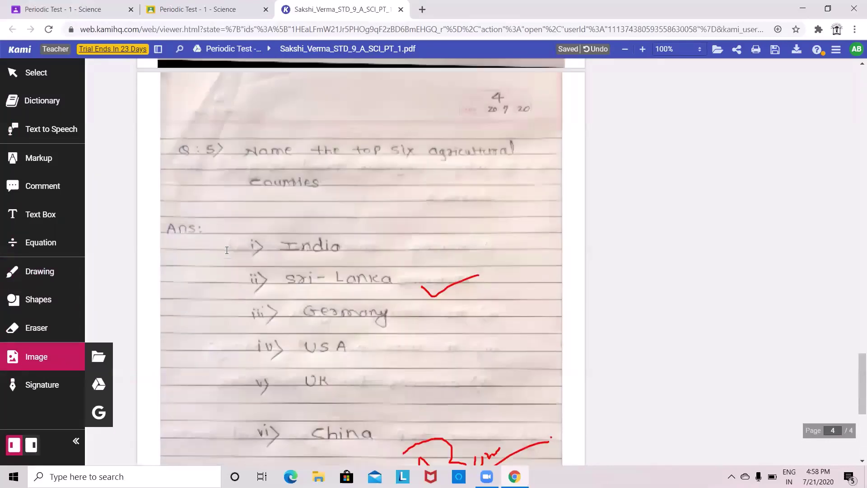
scroll(227, 250, up, 6)
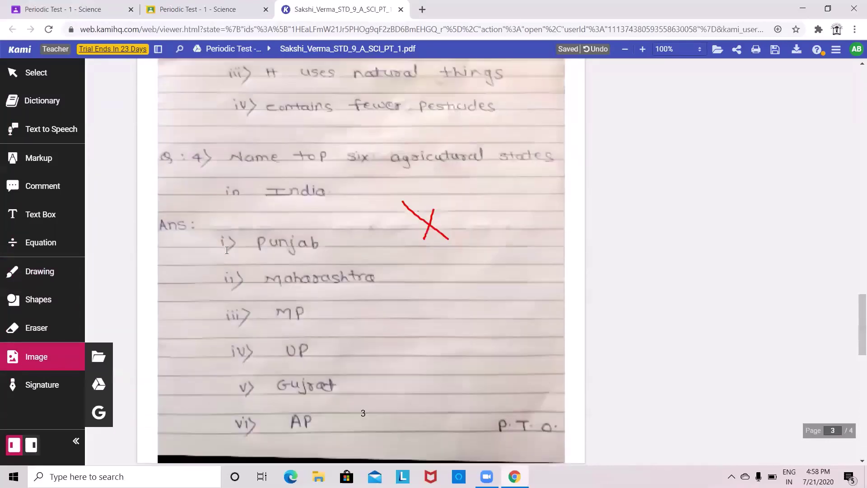
scroll(227, 250, down, 3)
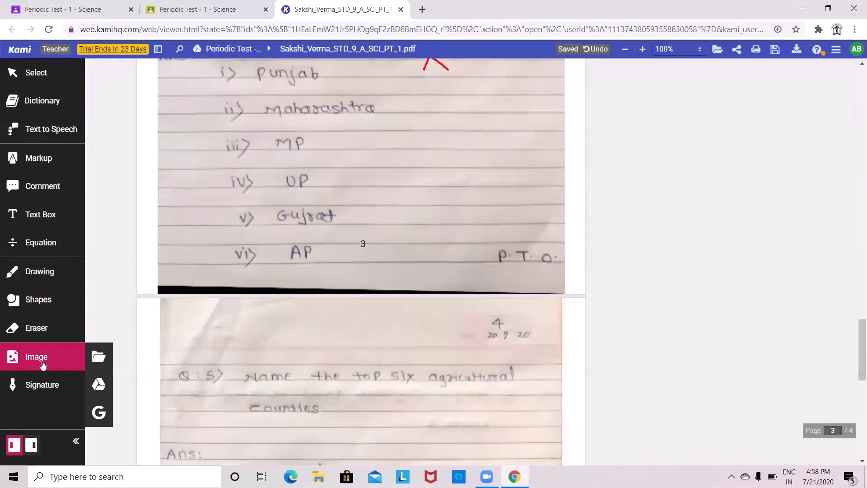
scroll(401, 361, down, 2)
scroll(401, 361, down, 1)
scroll(337, 374, up, 6)
scroll(337, 374, up, 20)
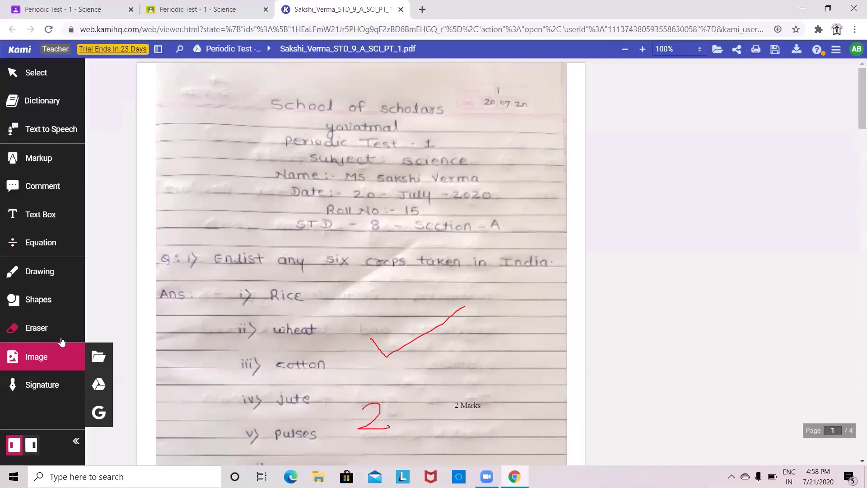
Add a red size 16 text box reading "37 Out of 40" beside the page 1 heading and save the changes to Google Drive
click(37, 274)
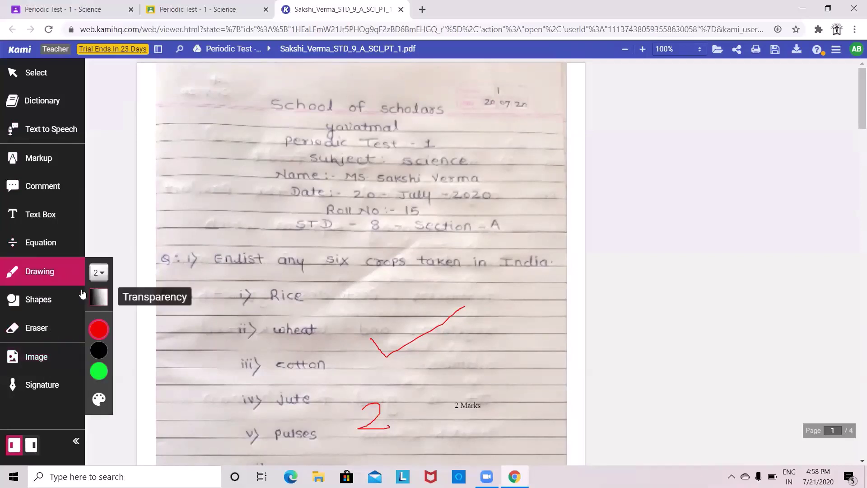
click(40, 214)
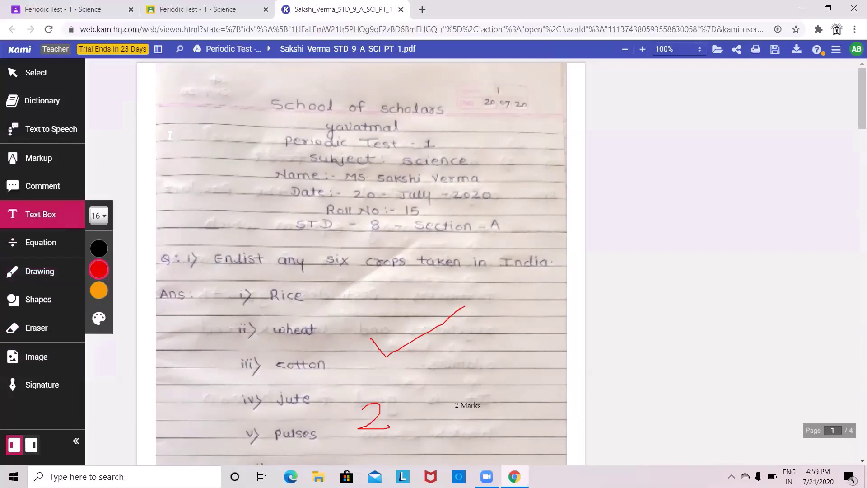
drag(167, 129, 263, 180)
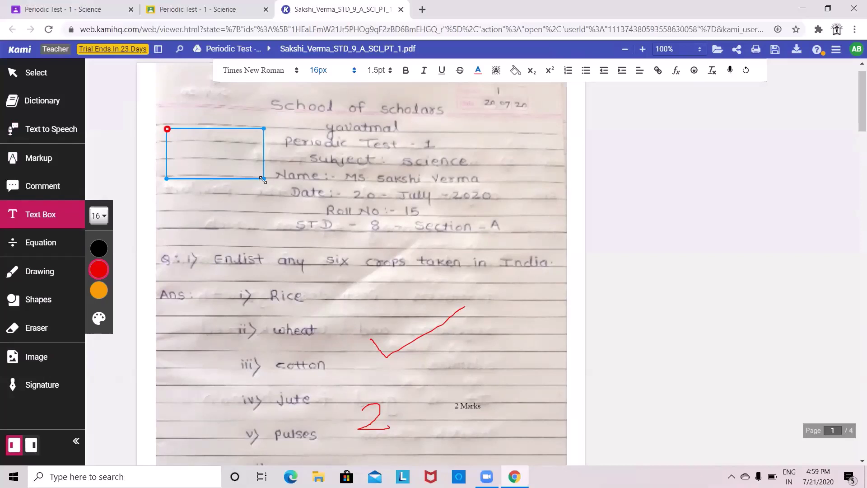
text(37 Out of 40)
click(306, 159)
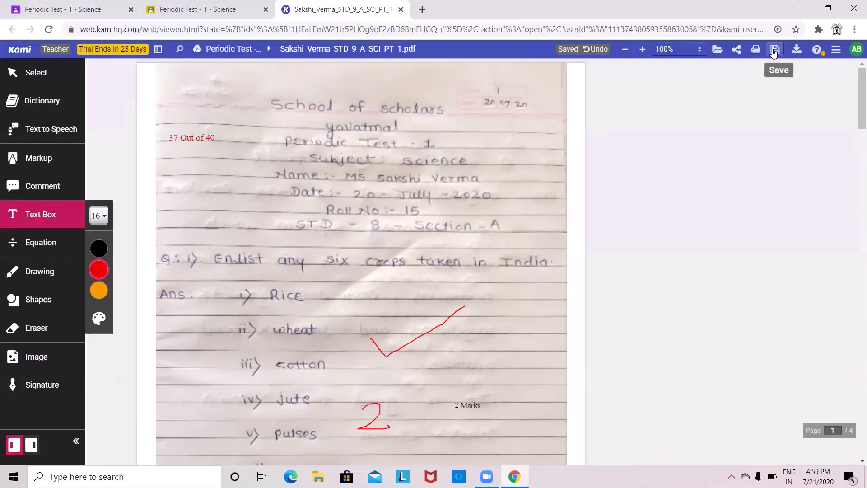
click(773, 51)
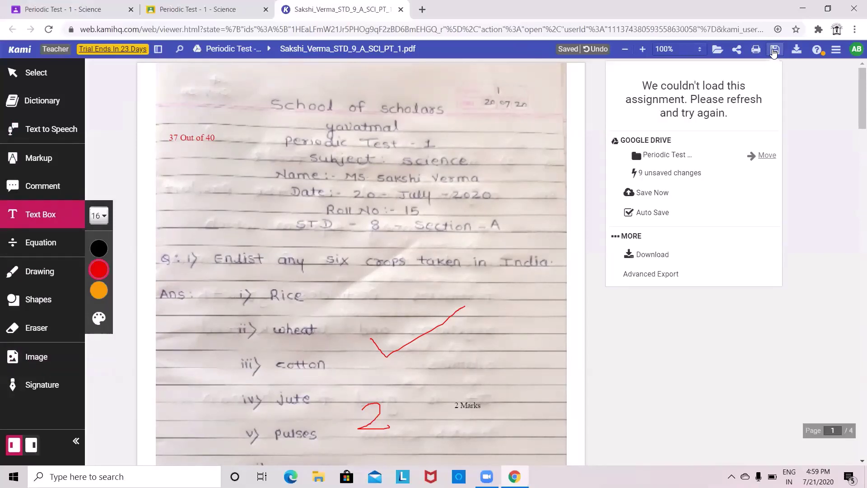
click(660, 195)
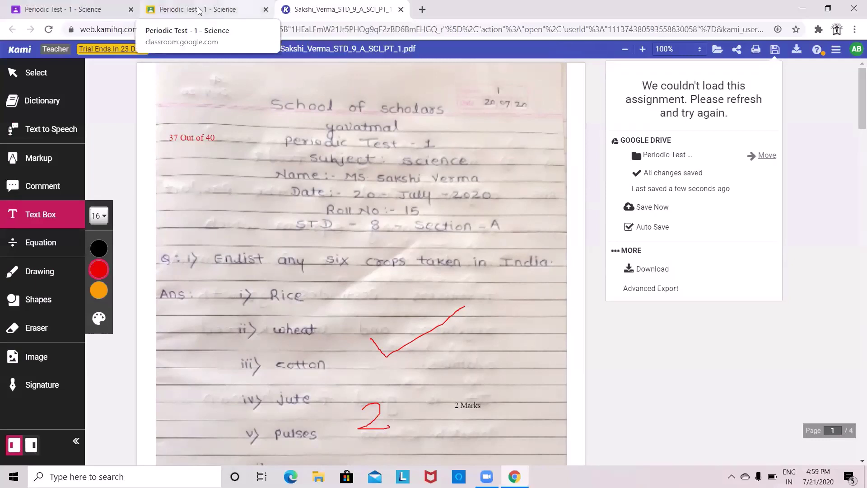
Switch to Google Classroom and open the turned-in PDF from the Periodic Test - 1 - Science assignment in the class's classwork
click(90, 9)
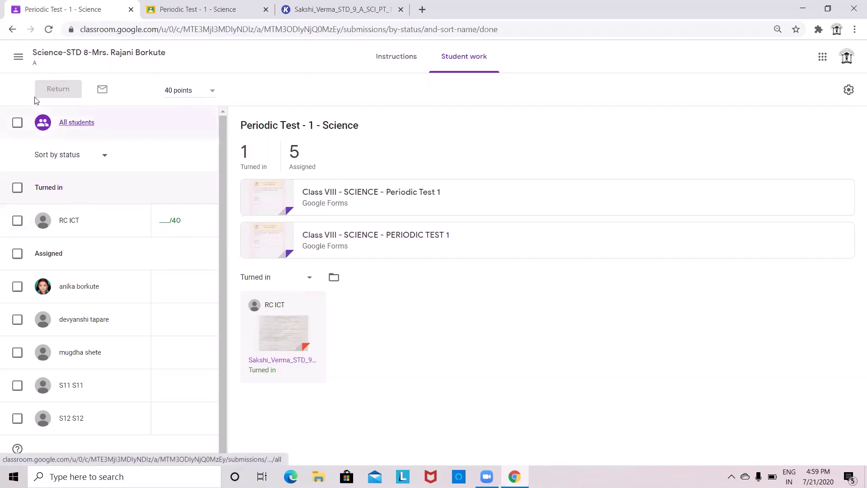
click(43, 54)
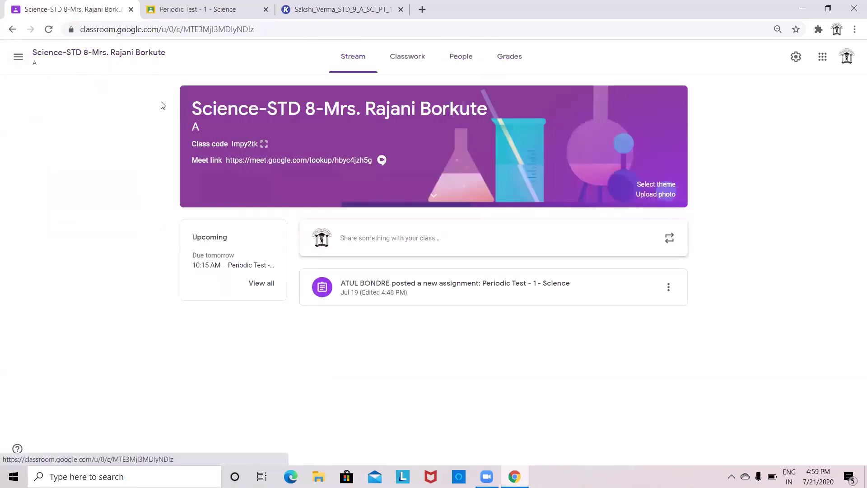
click(401, 58)
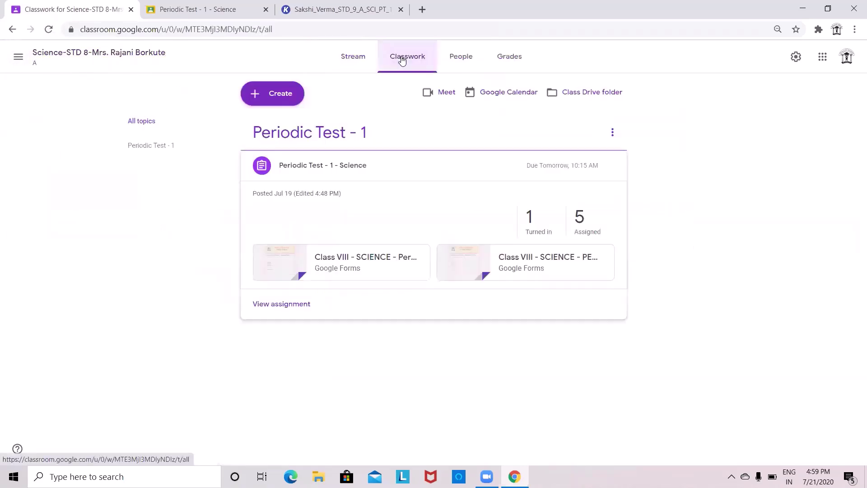
click(531, 225)
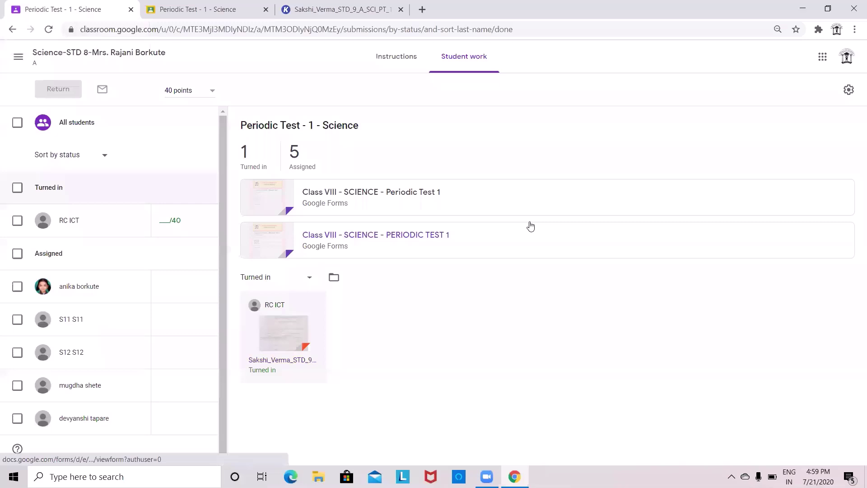
click(291, 334)
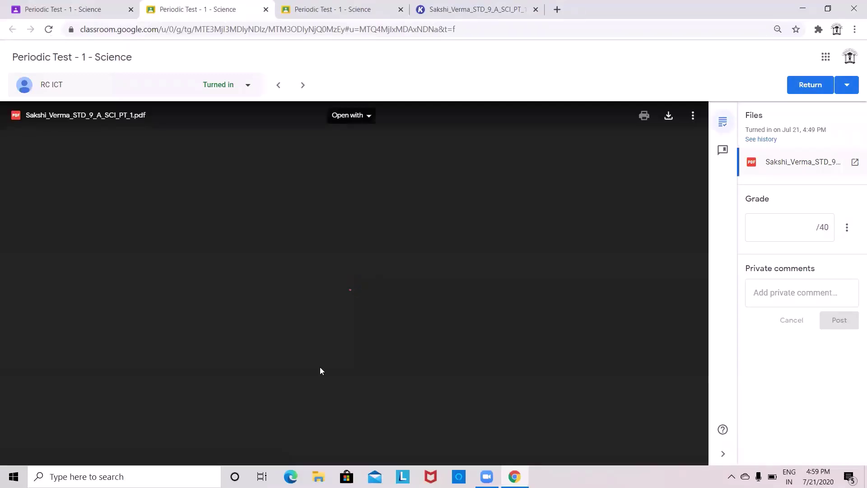
Check the saved annotations on the submitted PDF from page 1 through page 3
scroll(320, 366, down, 4)
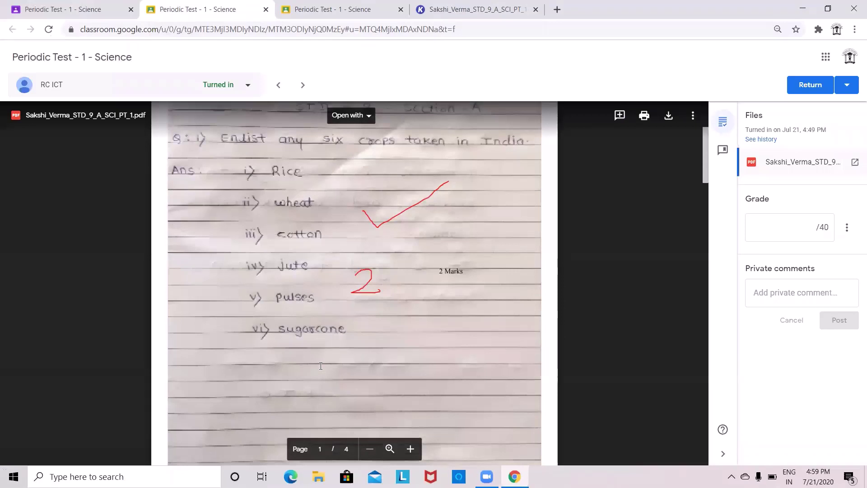
scroll(302, 371, down, 10)
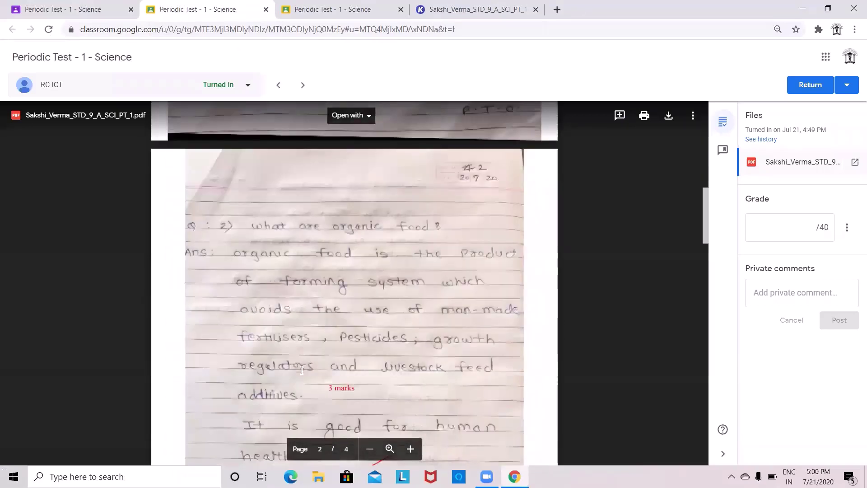
scroll(301, 371, down, 10)
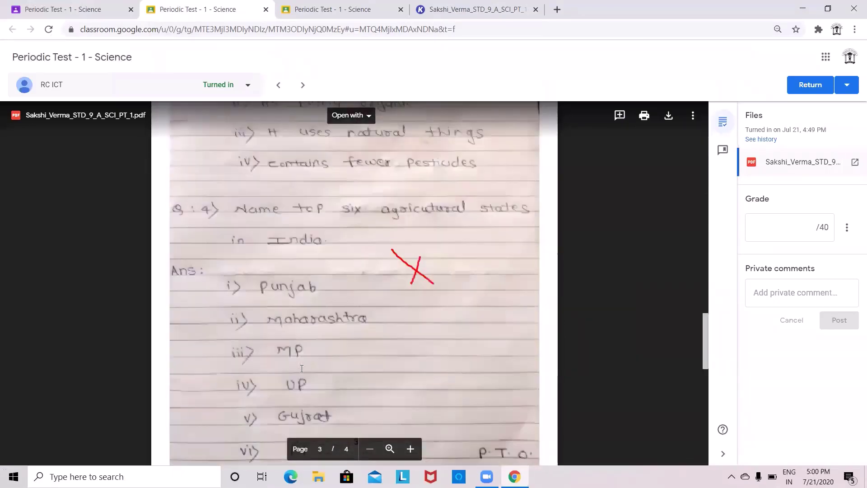
scroll(302, 368, up, 20)
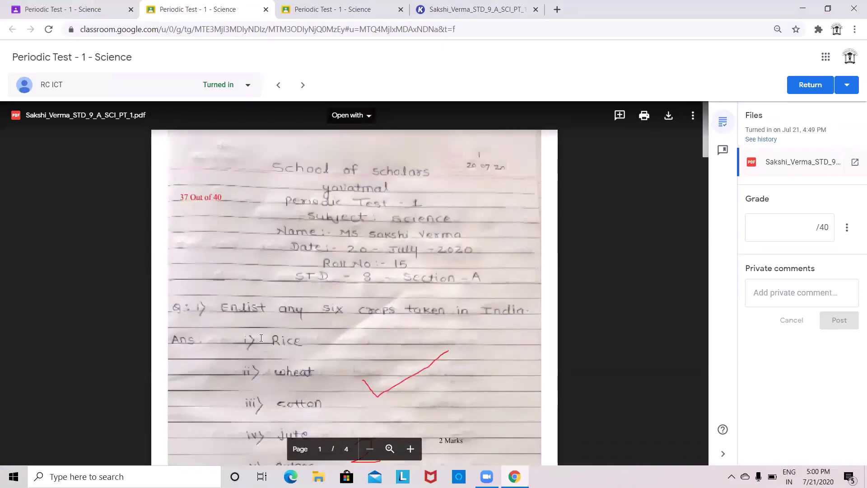
Grade the submission 37 out of 40 and return it to the student
click(796, 228)
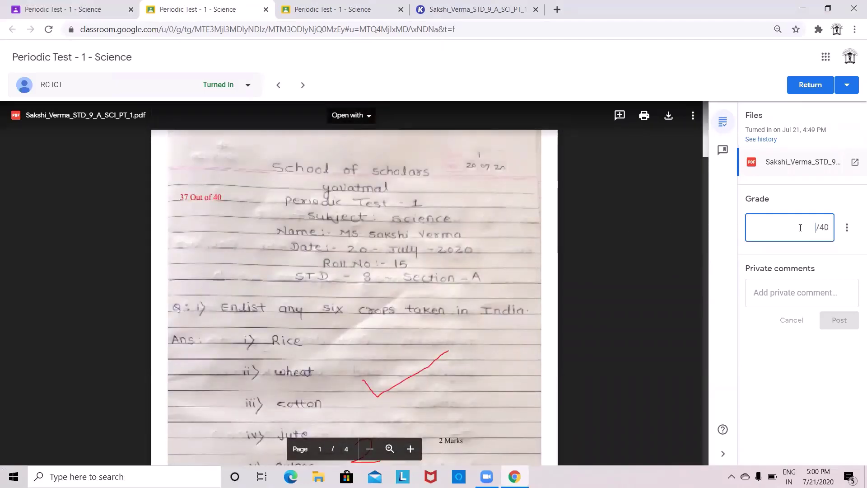
text(37)
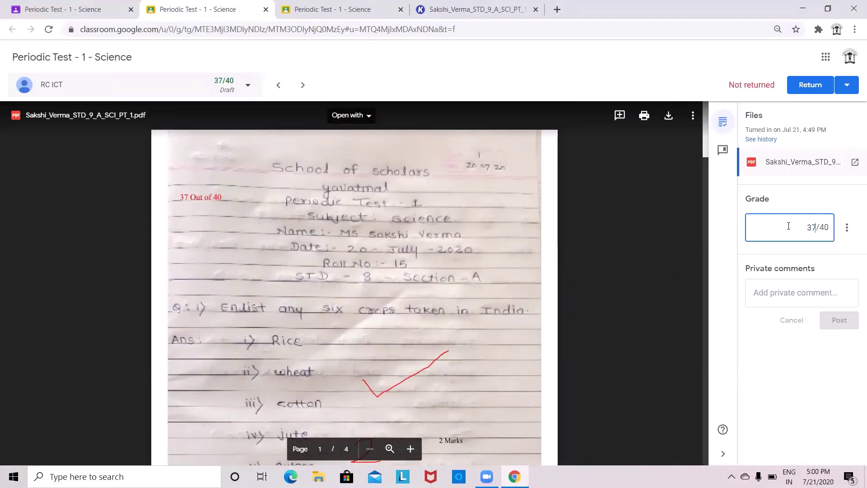
click(792, 294)
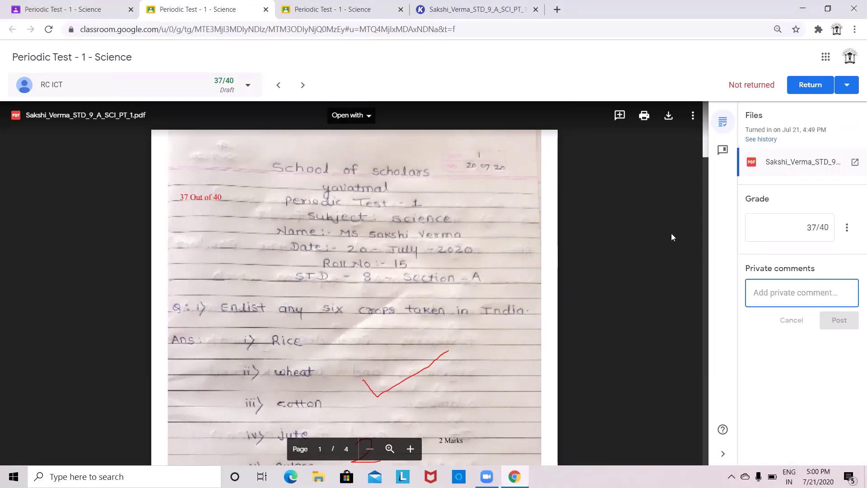
click(812, 87)
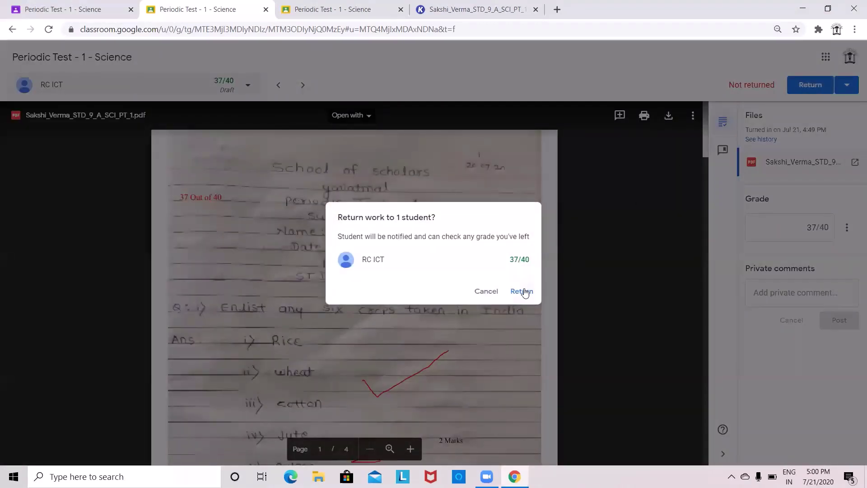
click(522, 290)
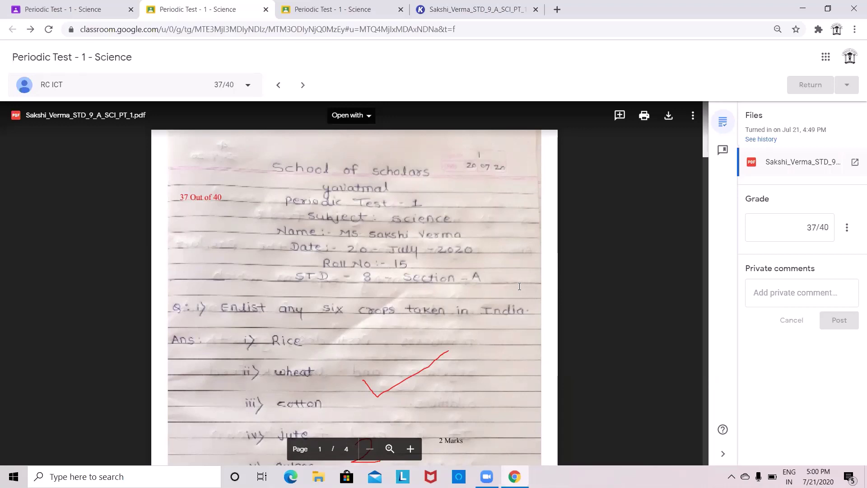
Check the assignment's student work overview and close the browser window
click(23, 6)
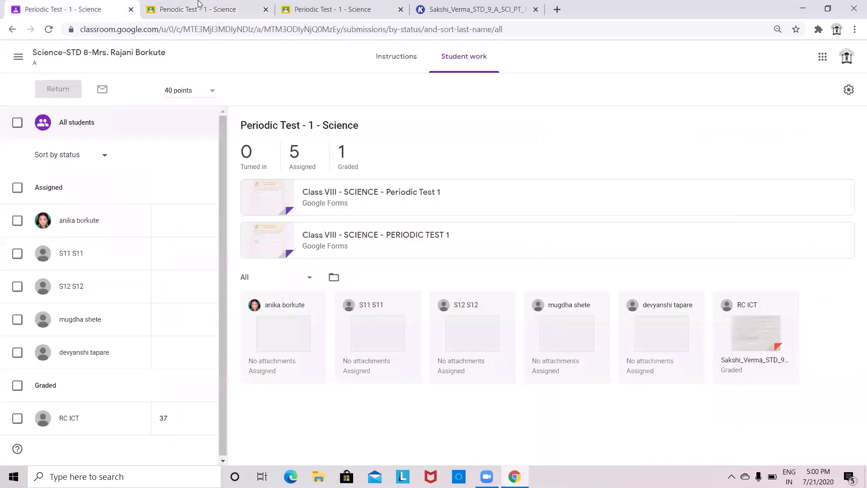
click(853, 8)
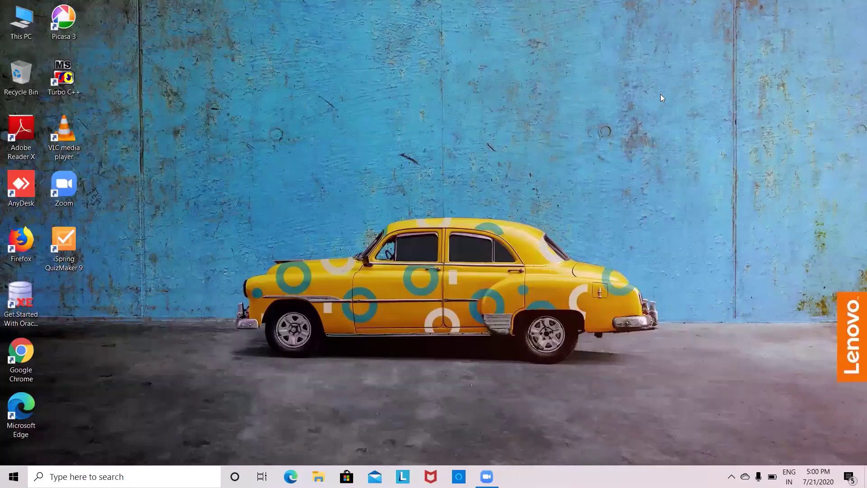